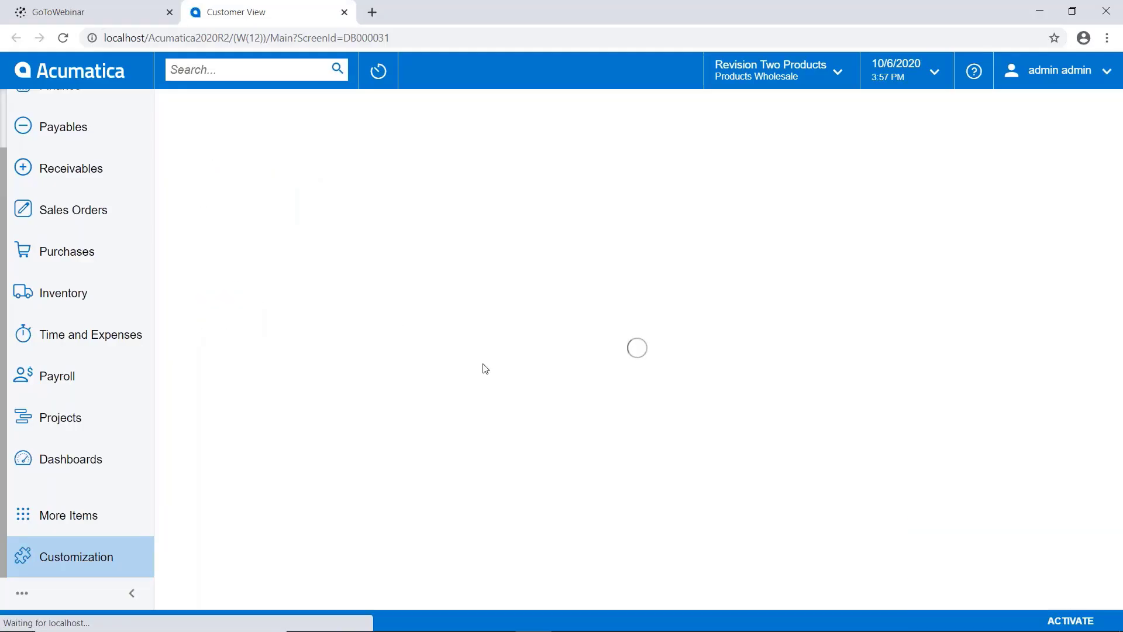
Step: Open the BE-ARinvoices generic inquiry by searching for "be" and view the inquiry's results
click(427, 176)
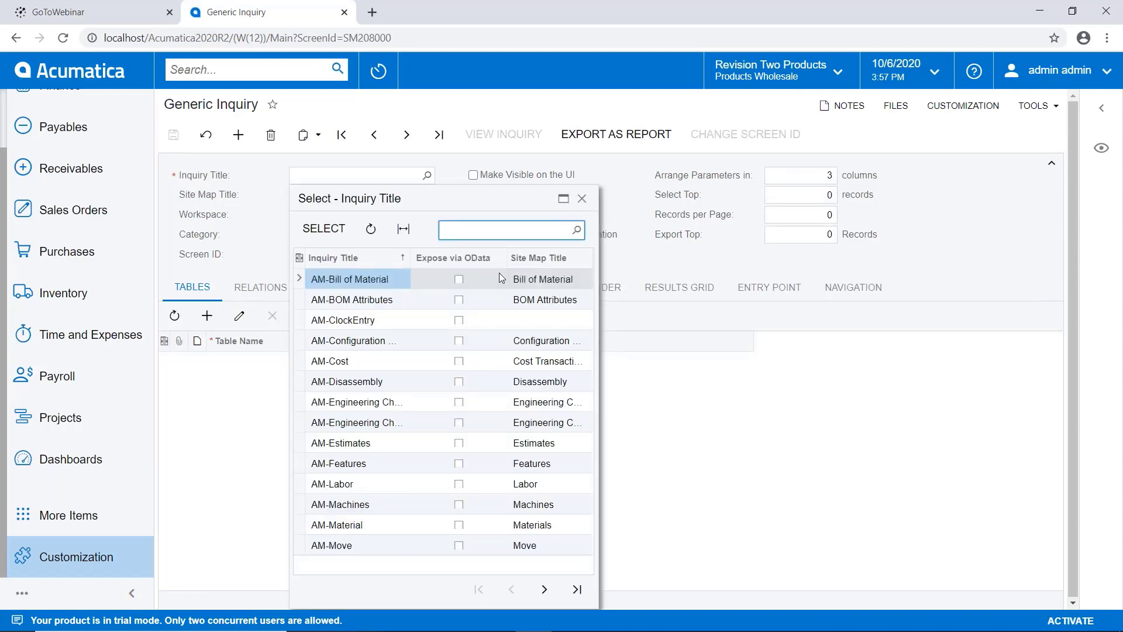
text(be)
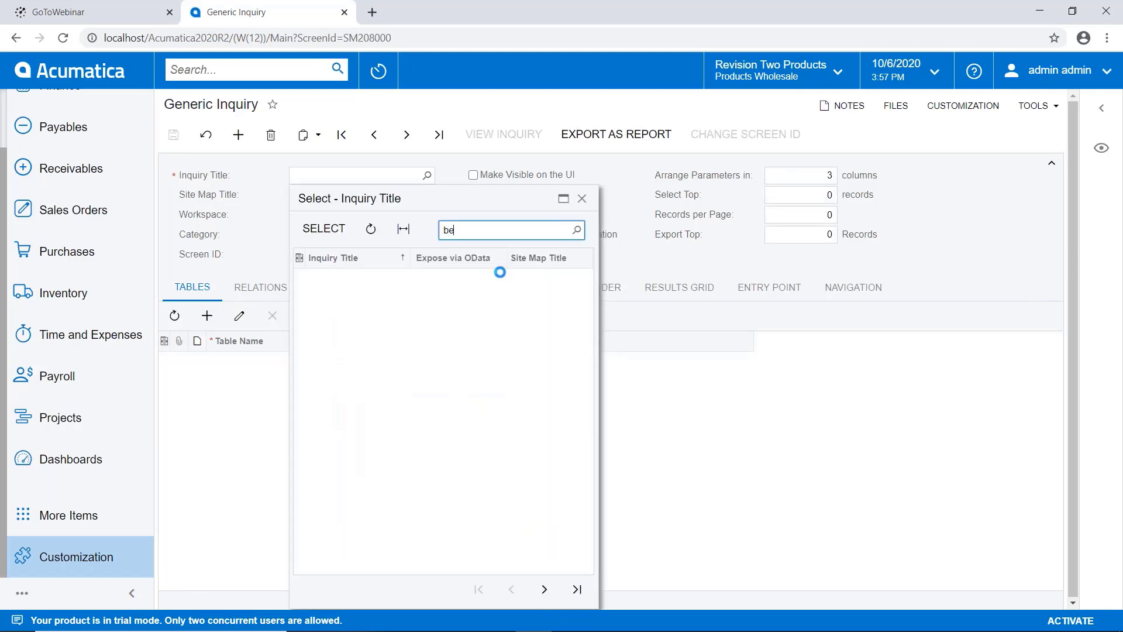
double_click(387, 287)
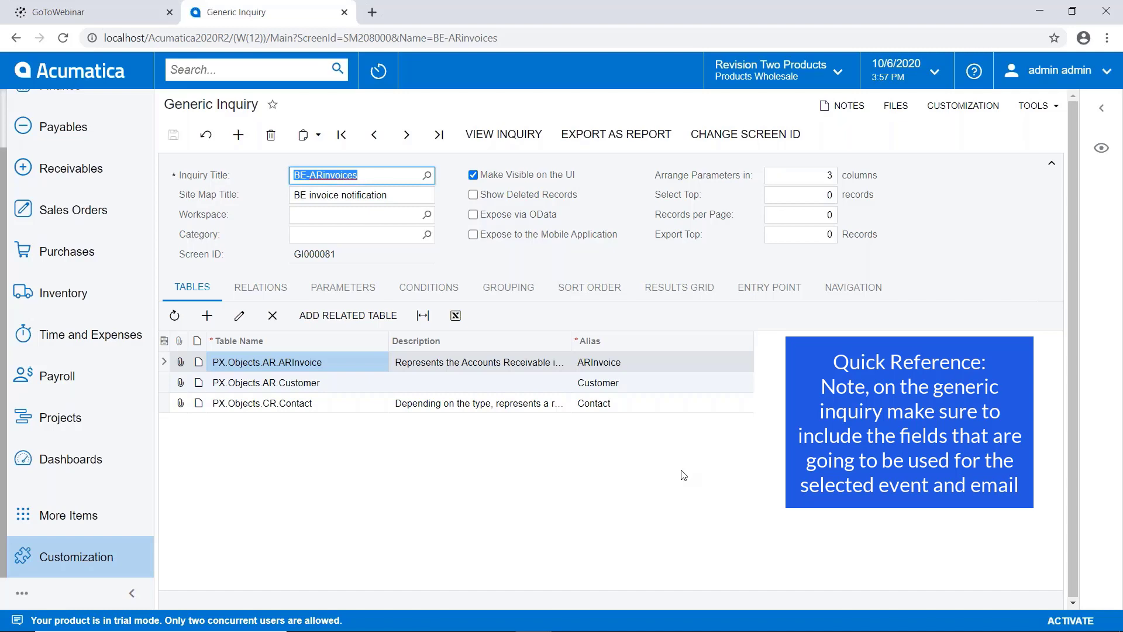
click(517, 136)
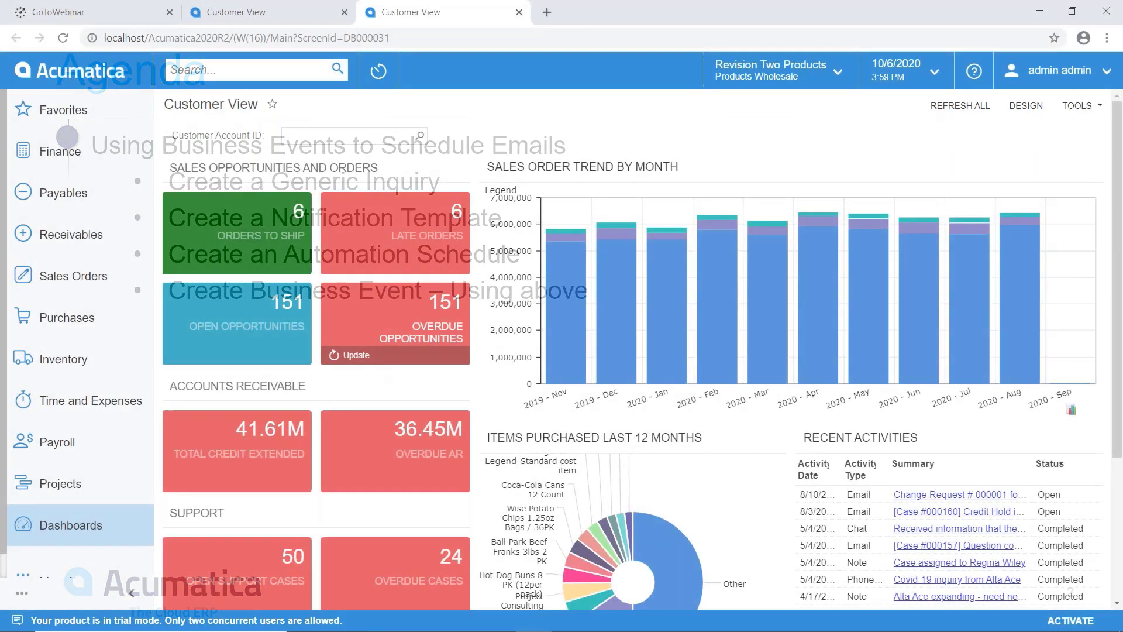
Step: Open the "AR invoice due in 15 days" notification template from System Management
scroll(88, 432, down, 1)
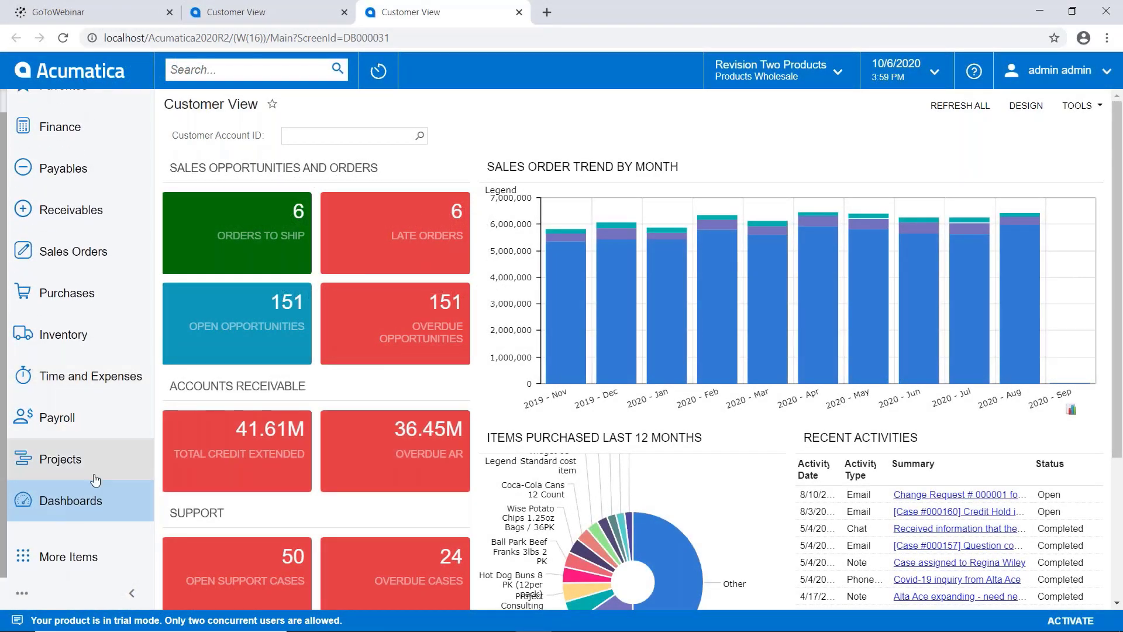
click(66, 556)
scroll(656, 494, down, 4)
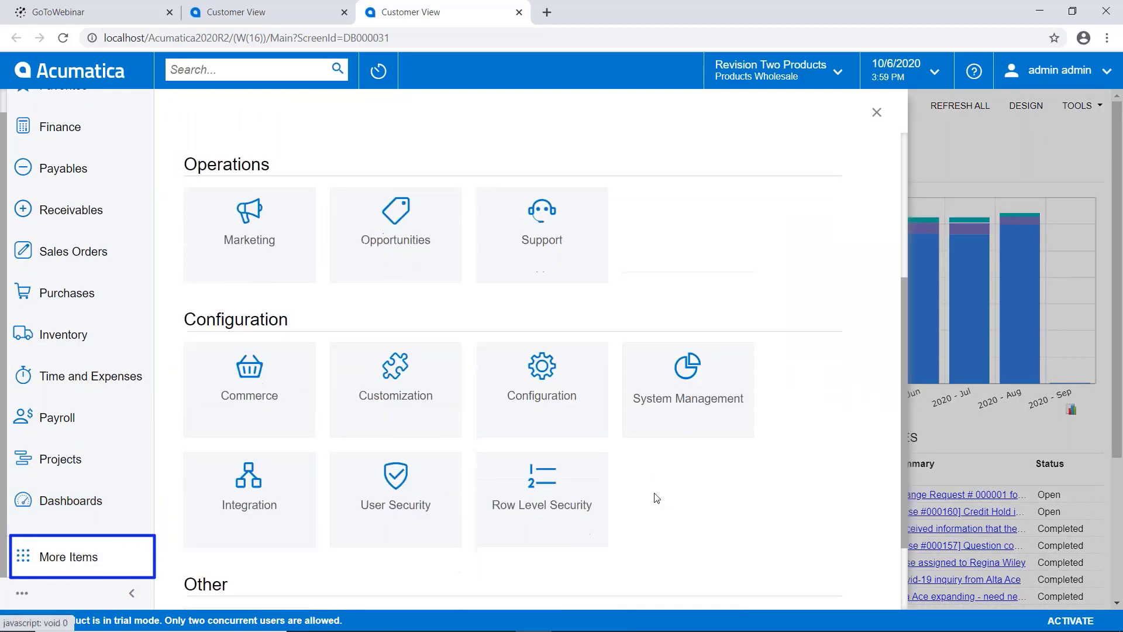
click(649, 422)
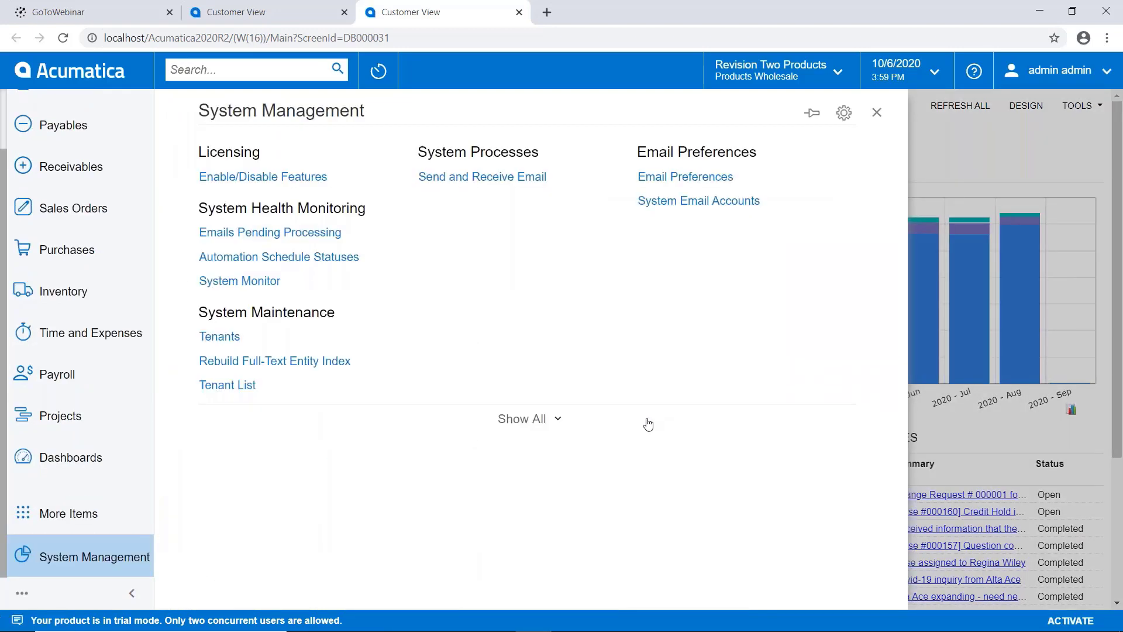
click(535, 424)
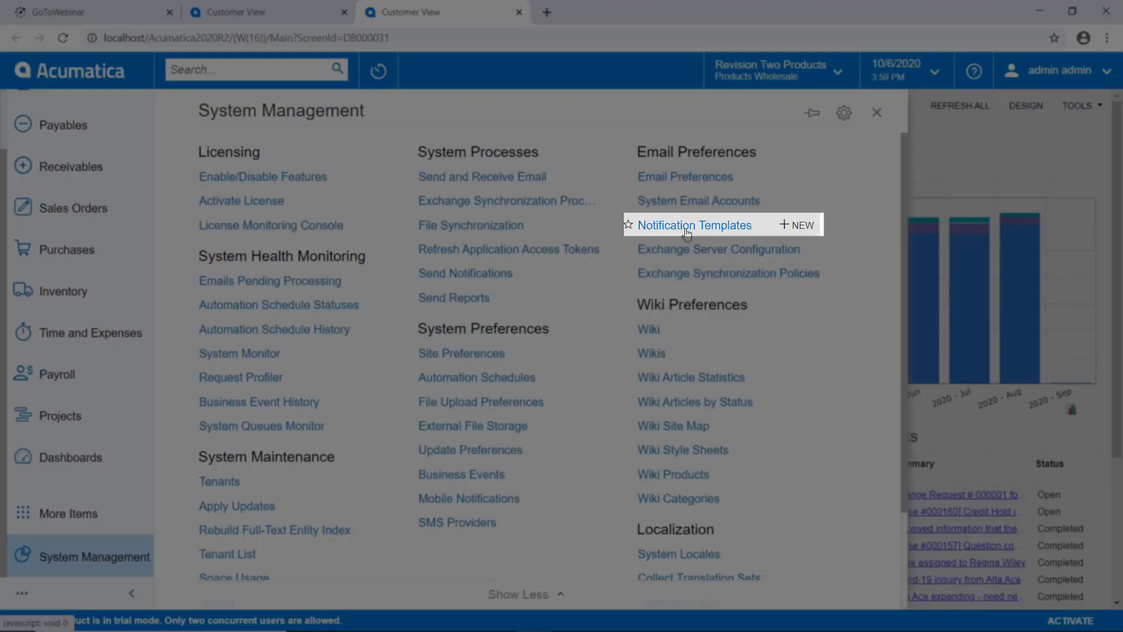
click(687, 230)
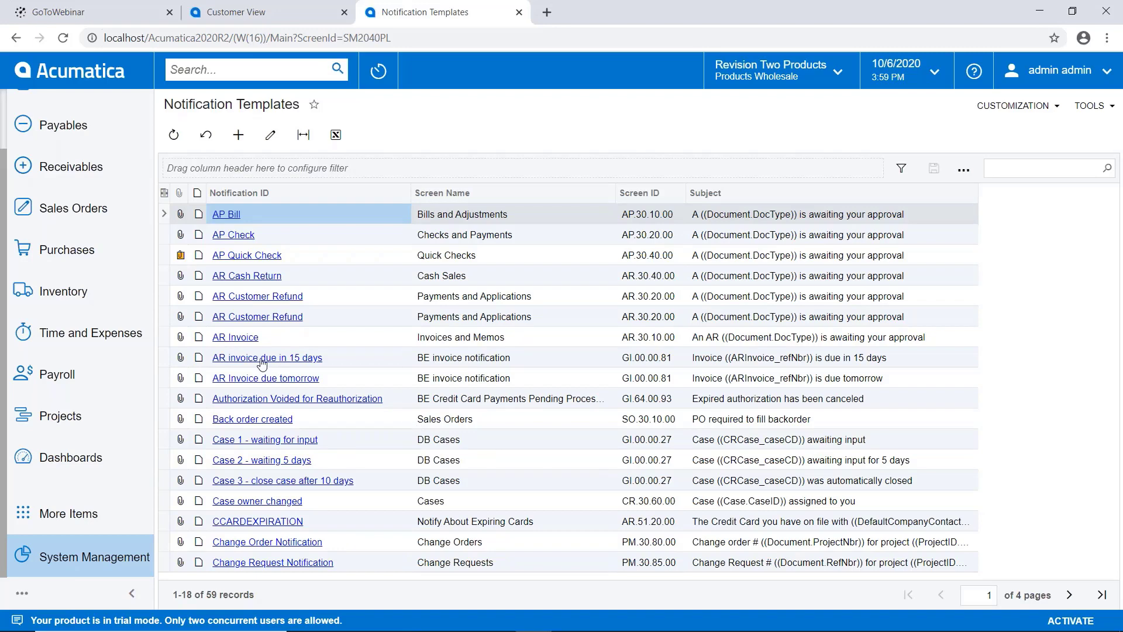
click(263, 359)
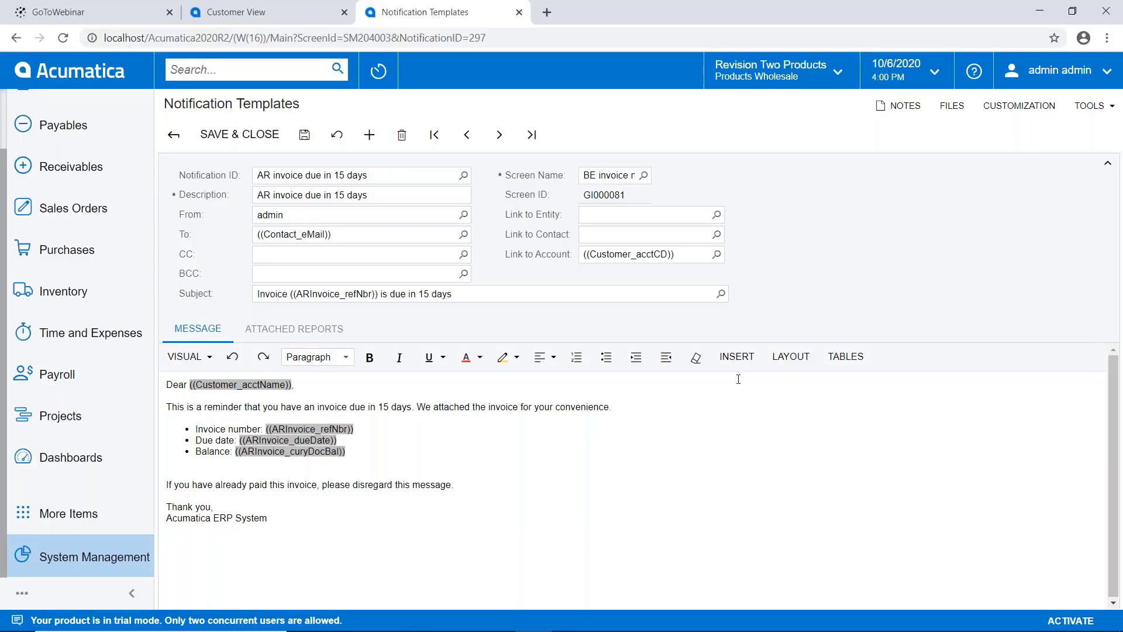
Step: Examine the insertable ARInvoice, Customer and Contact data fields for the template message and view the template's attached reports
click(733, 359)
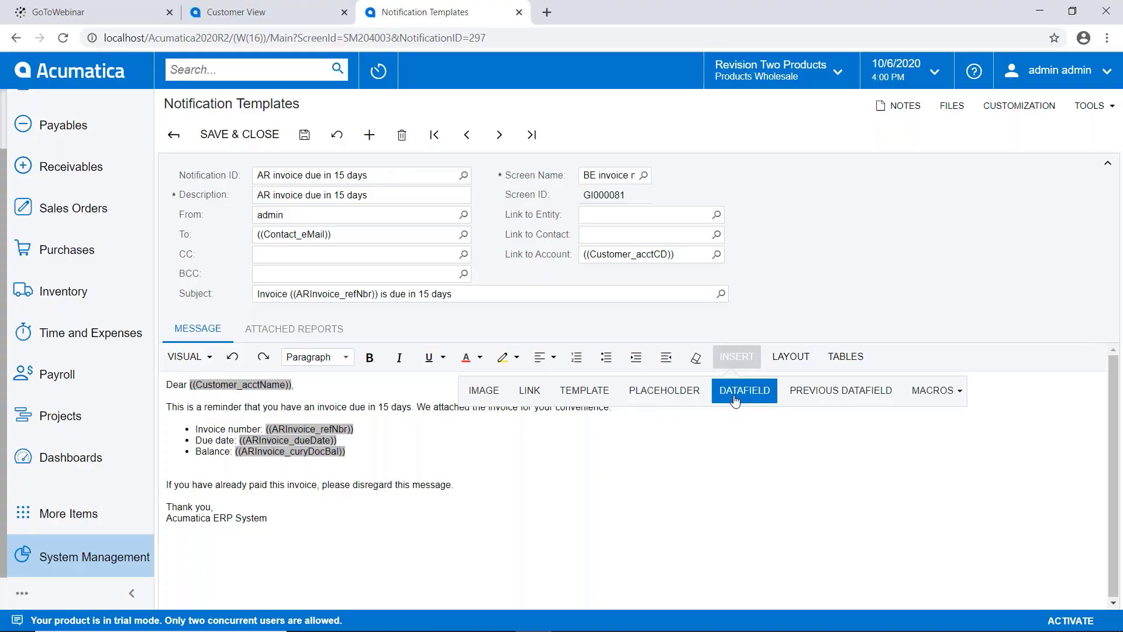
click(745, 390)
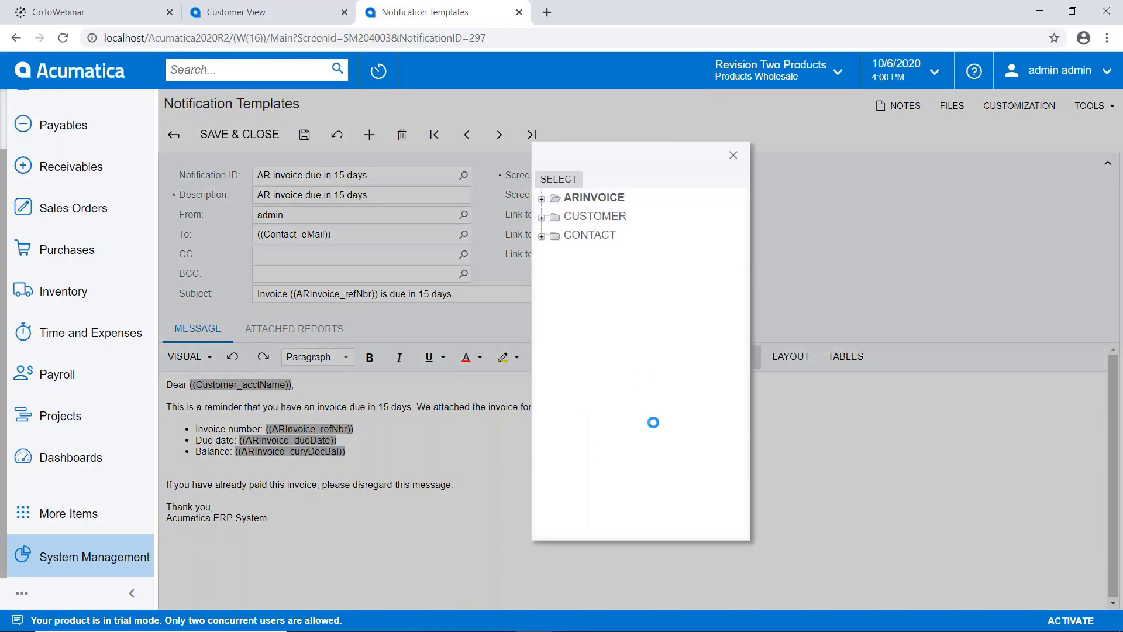
click(541, 199)
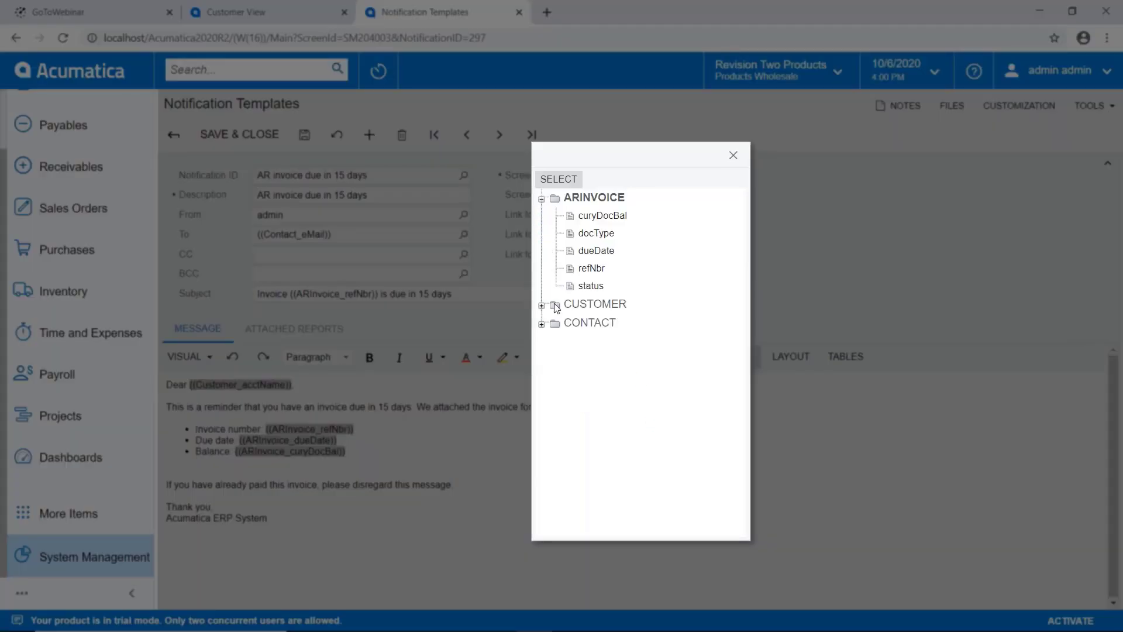
click(541, 305)
click(542, 359)
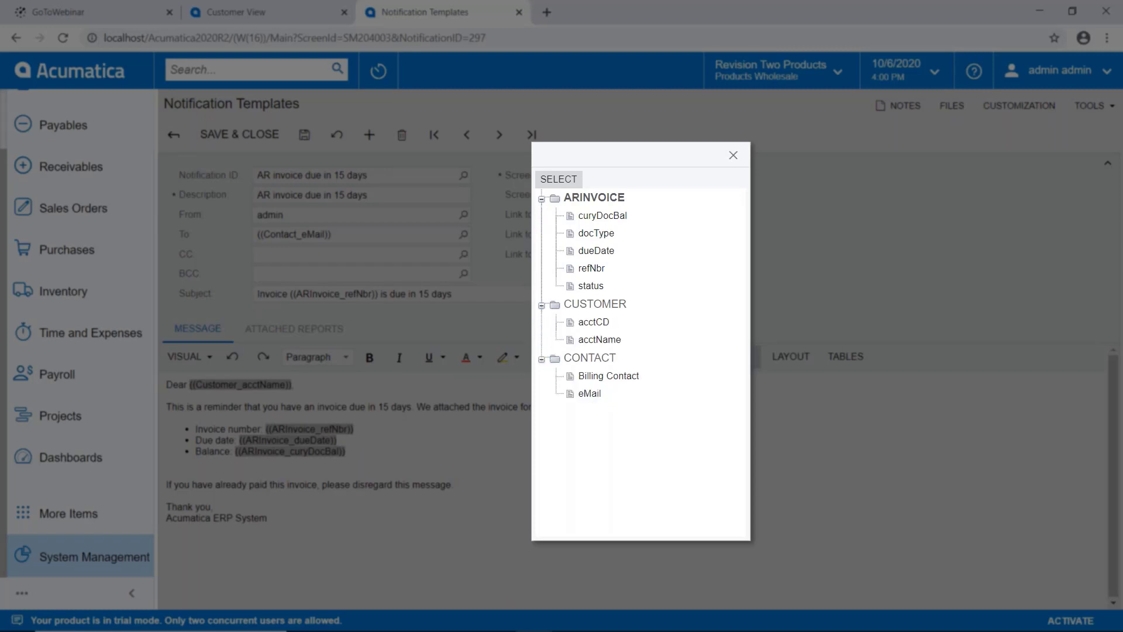
click(732, 155)
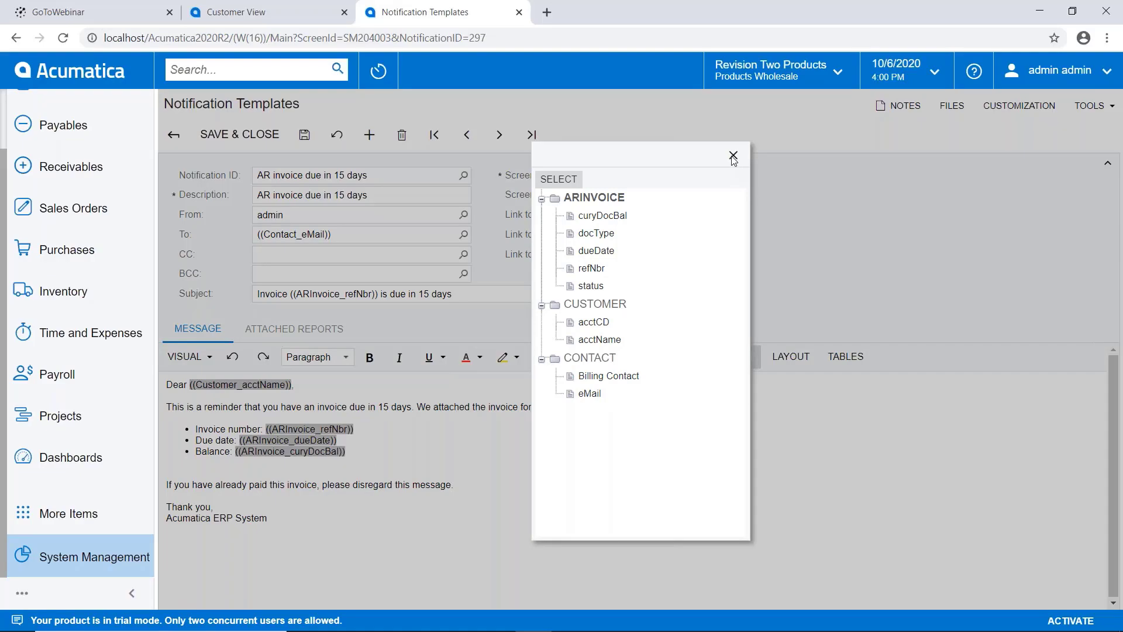
click(301, 332)
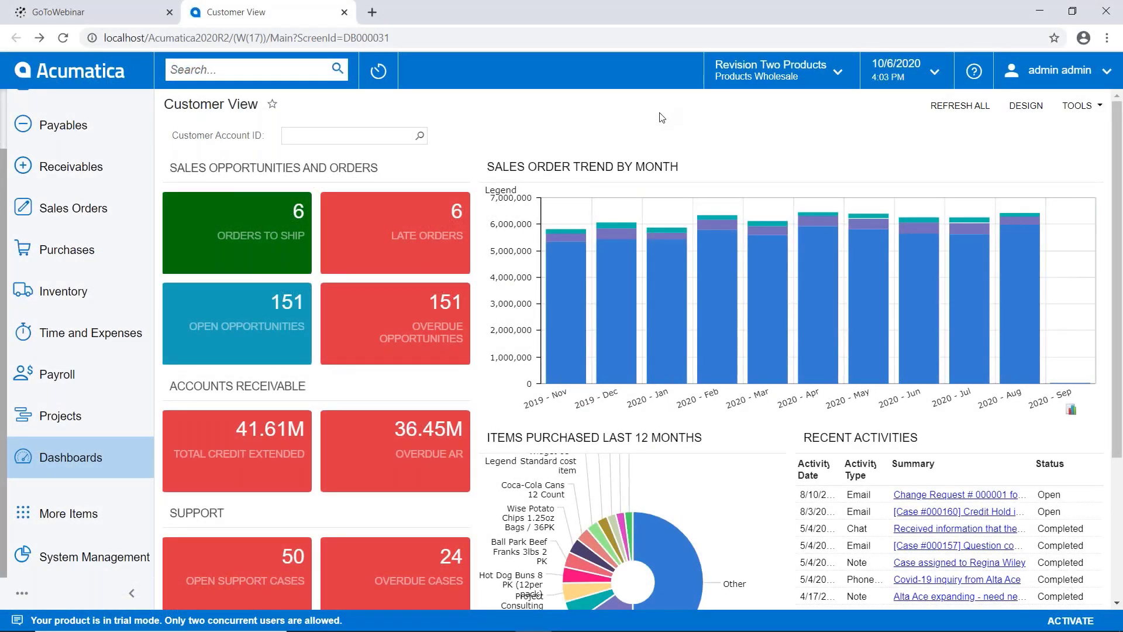
Step: Open the "Process invoice business events" automation schedule from System Management
click(68, 513)
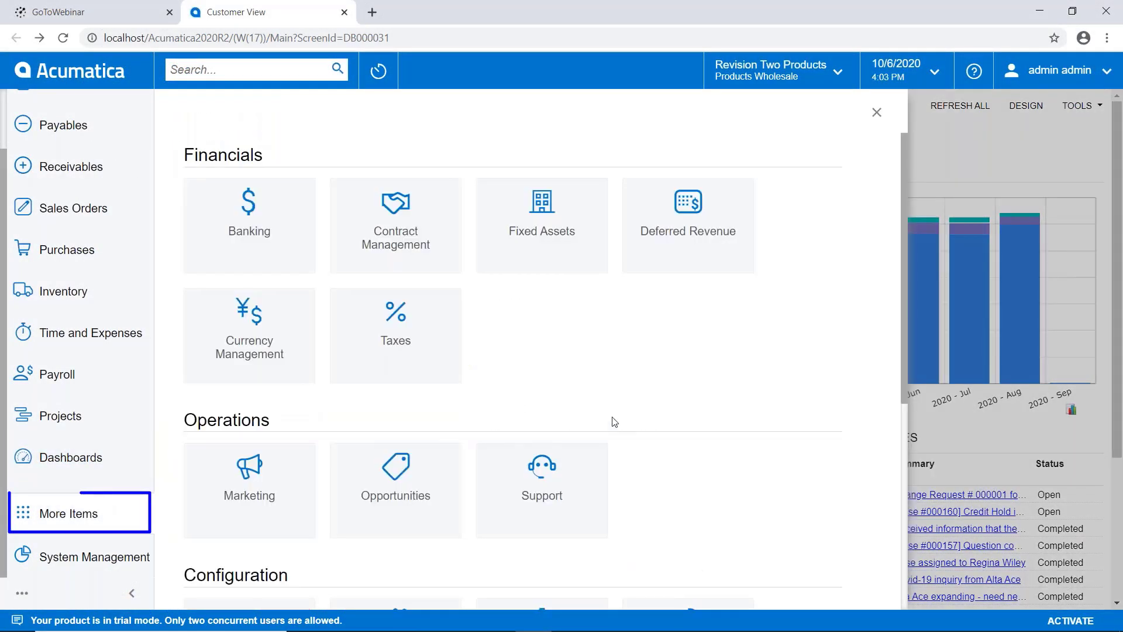
scroll(686, 414, down, 5)
click(688, 409)
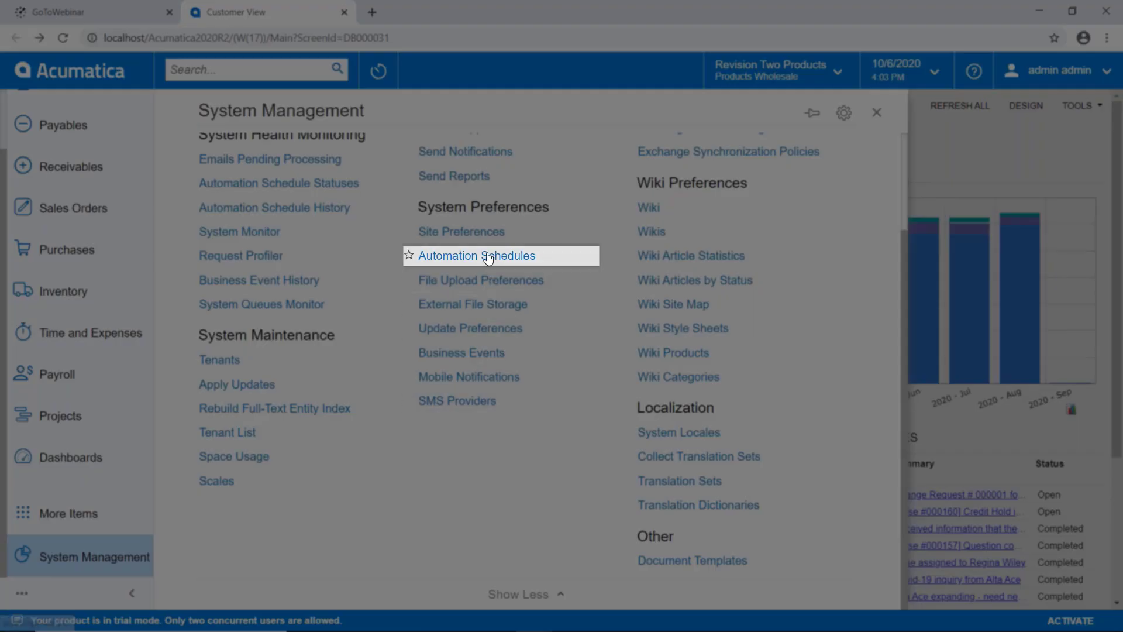
click(410, 256)
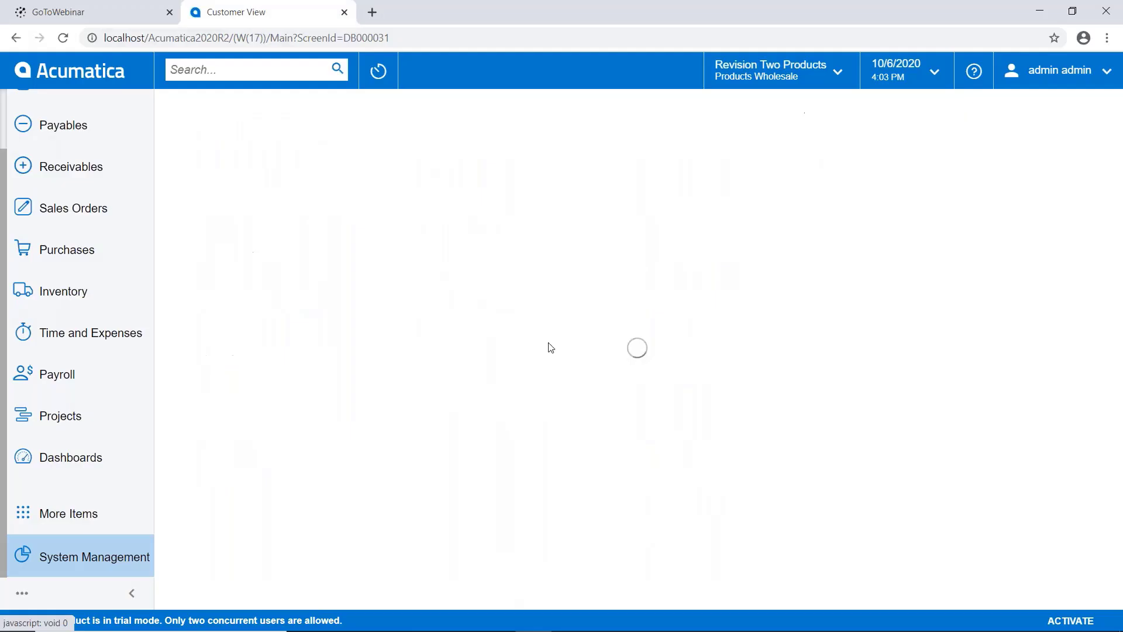
click(426, 176)
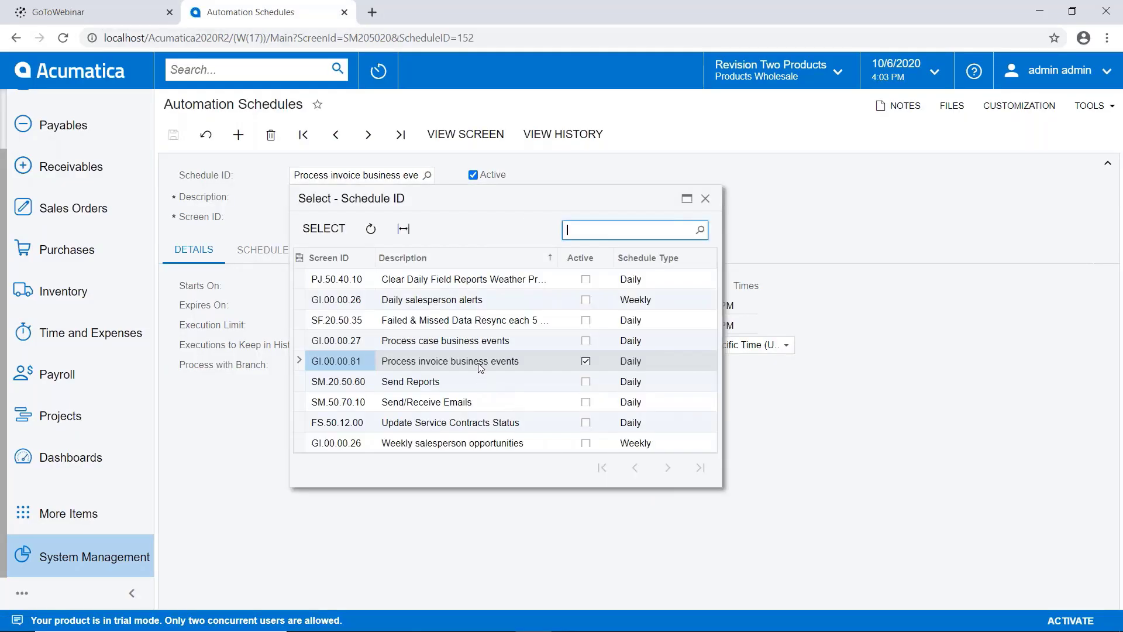
double_click(479, 366)
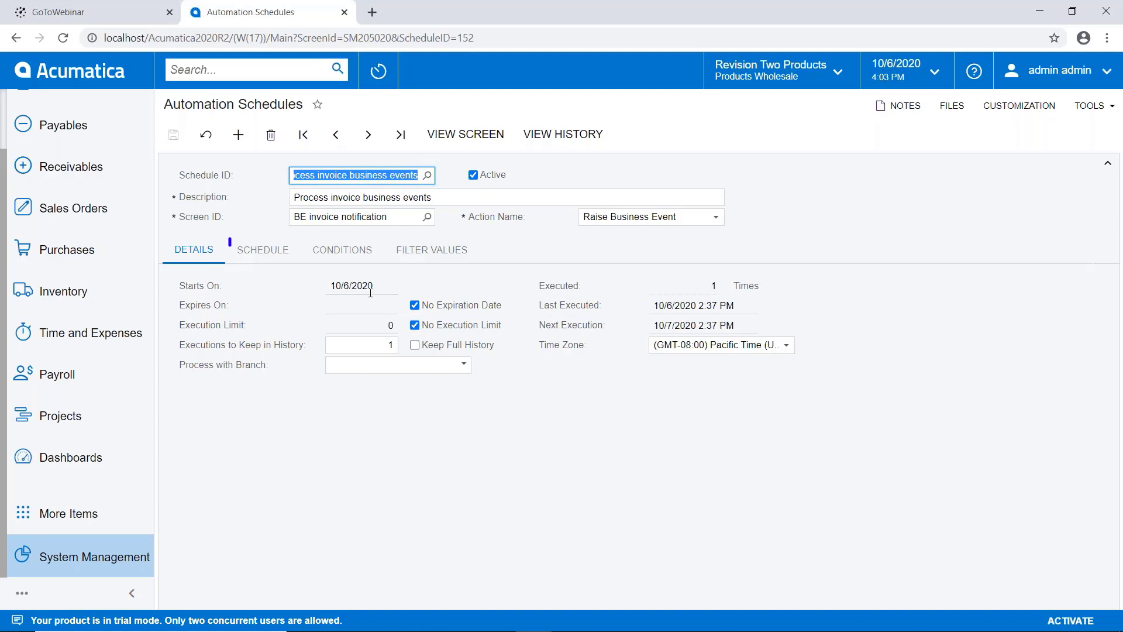
Step: Review the automation schedule's frequency and execution time along with its expiration and execution limit details
click(277, 253)
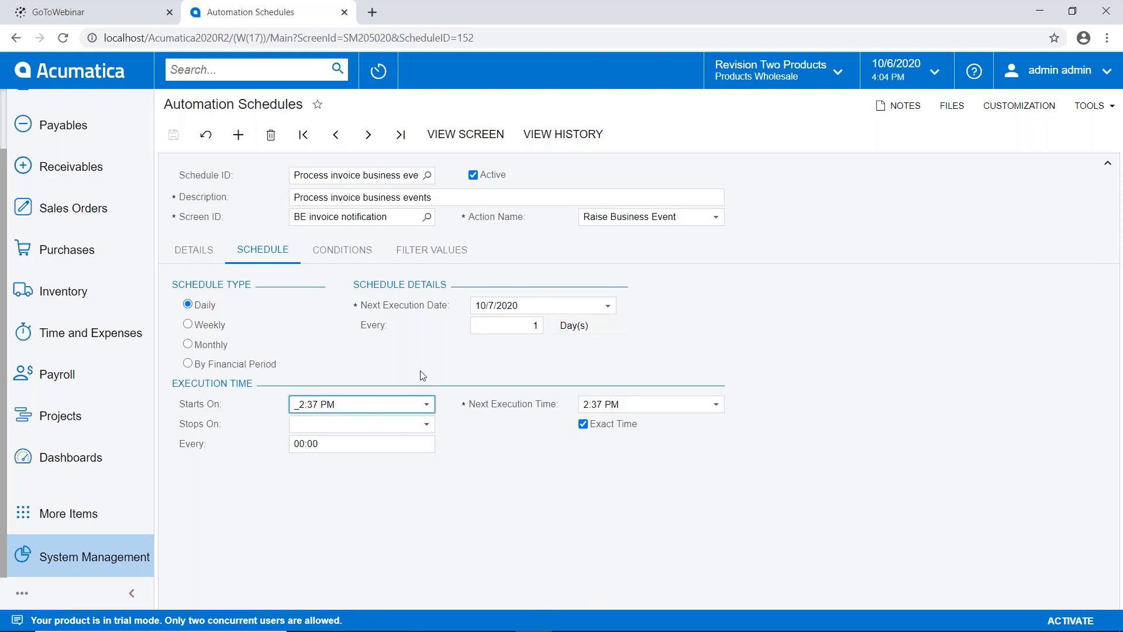
click(205, 253)
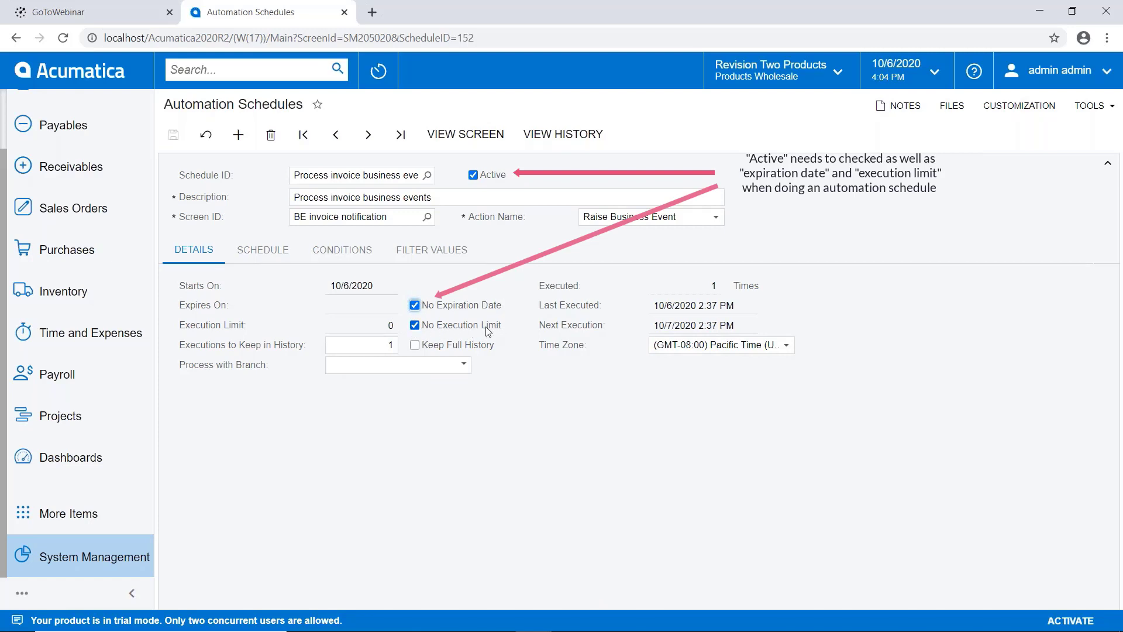
click(276, 254)
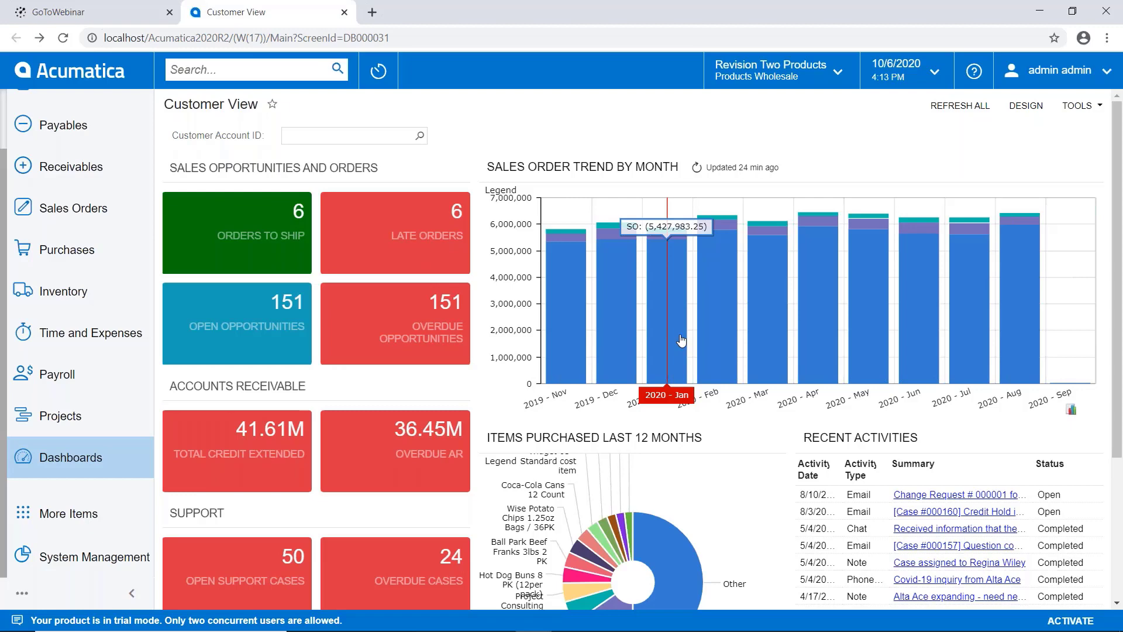
Step: Open the reminder for an invoice due in 15 days from Emails Pending Processing and view its attached invoice file
click(82, 555)
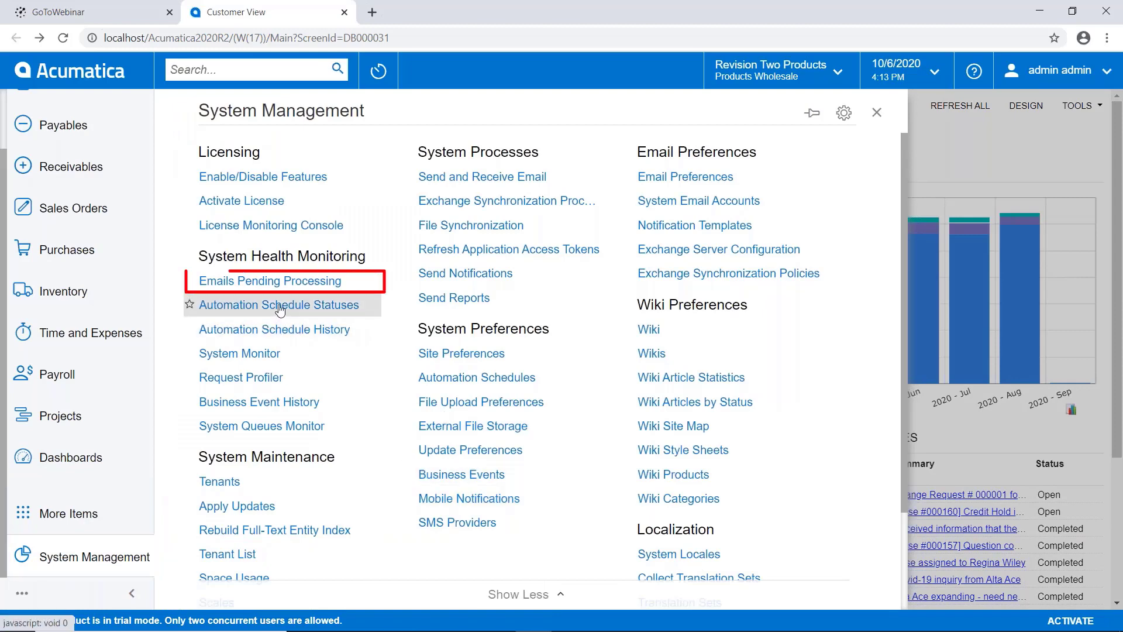
click(272, 282)
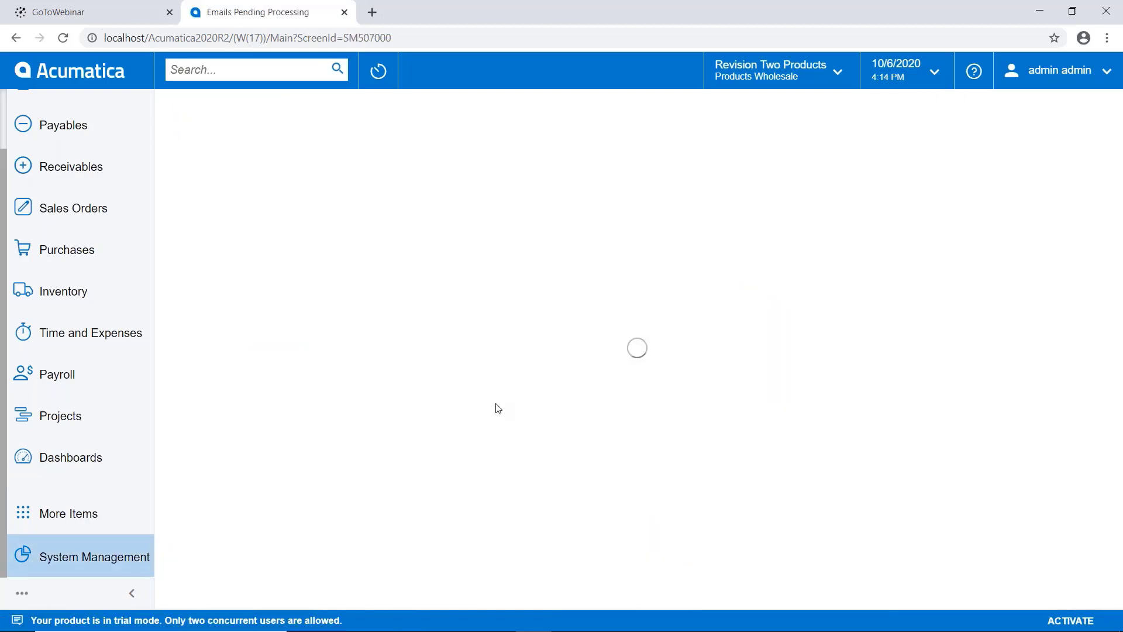
click(253, 195)
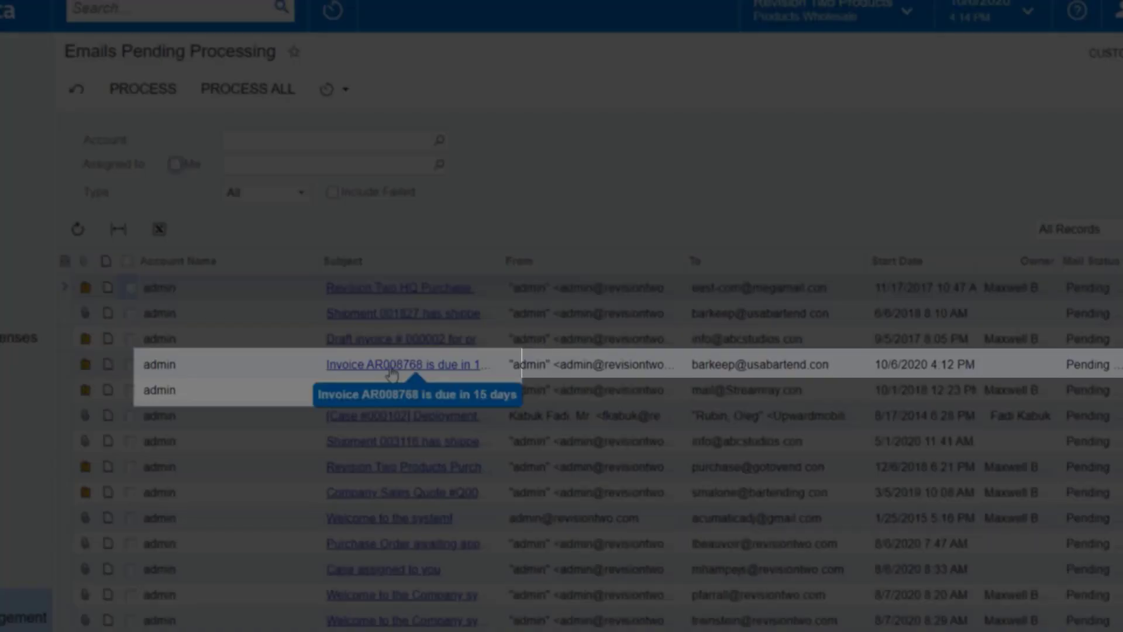
click(397, 368)
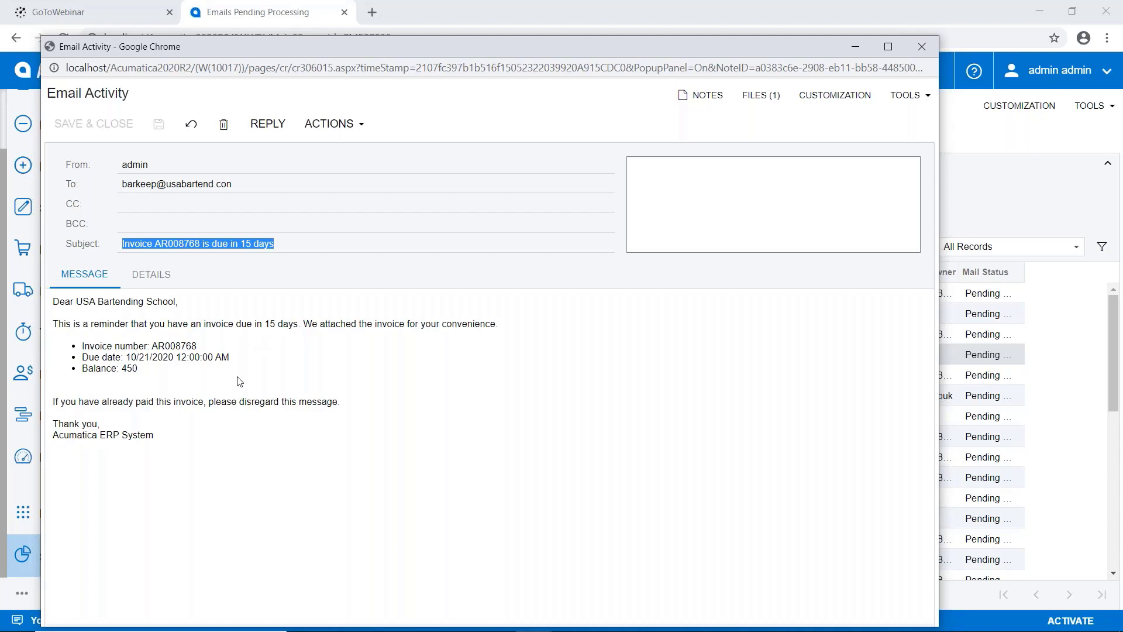
click(766, 100)
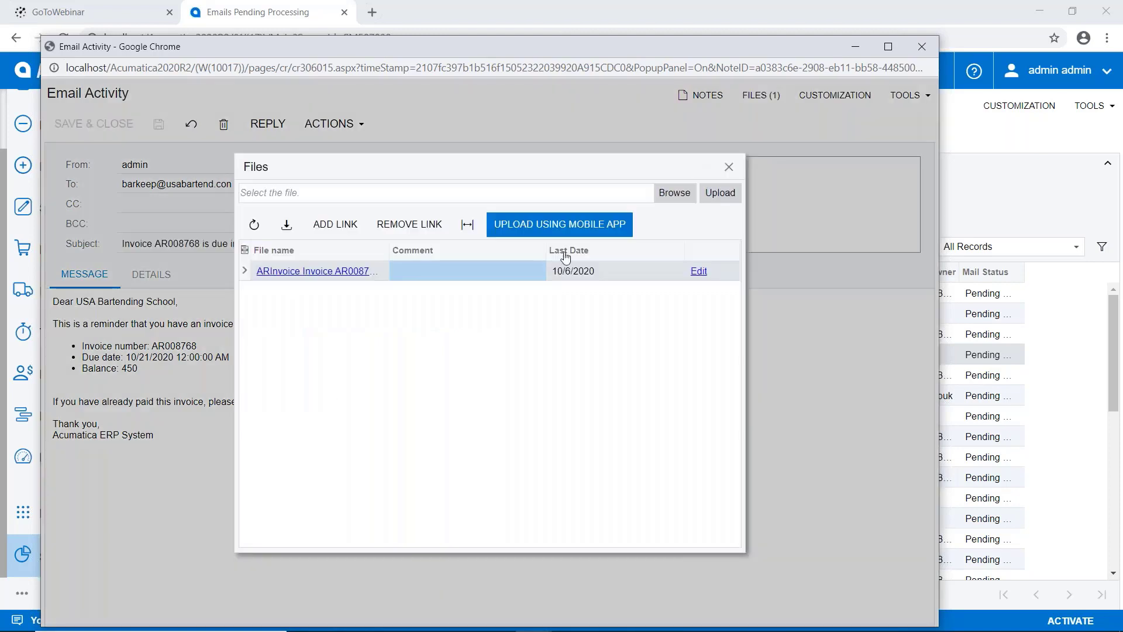
click(341, 272)
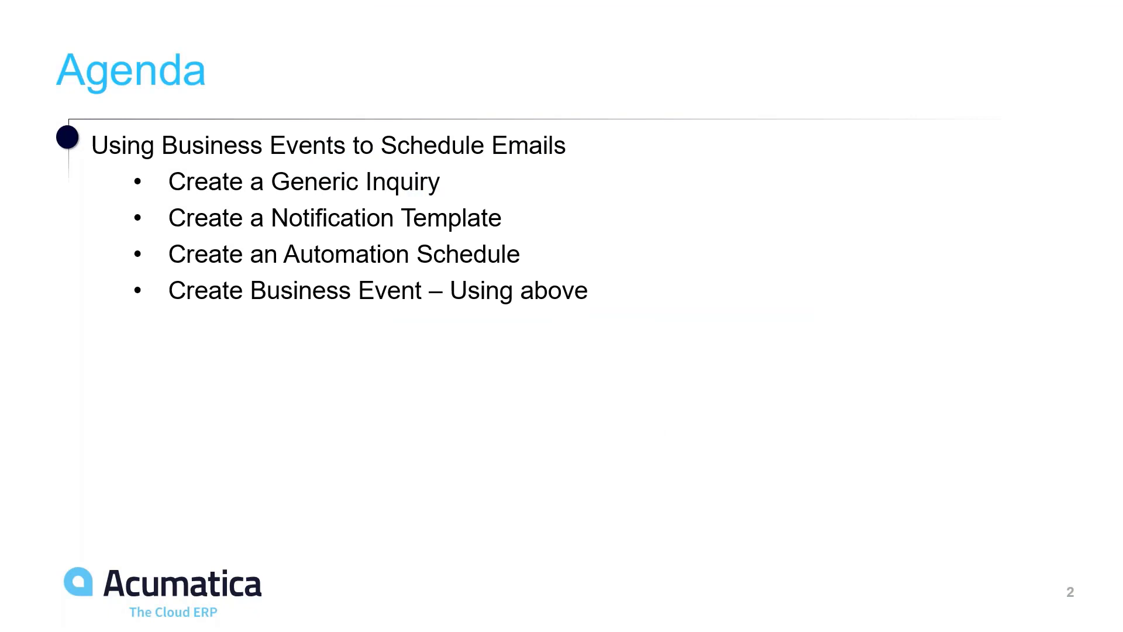
key(Right)
key(Right)
key(Right)
key(Right)
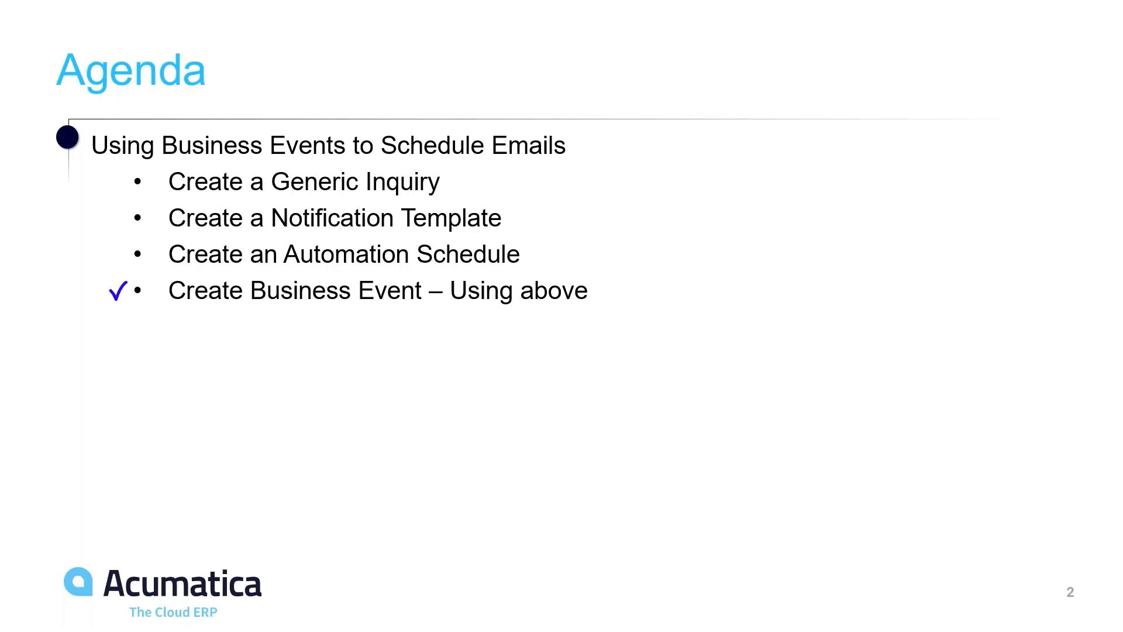